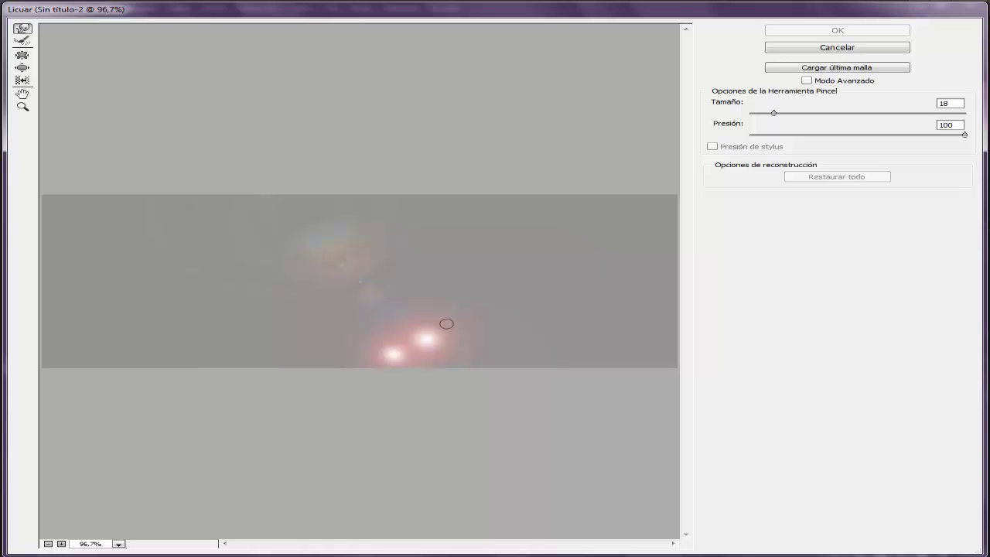
Step: Forward-warp the two bright light flares into star shapes and apply the Liquify edit
drag(447, 324, 499, 373)
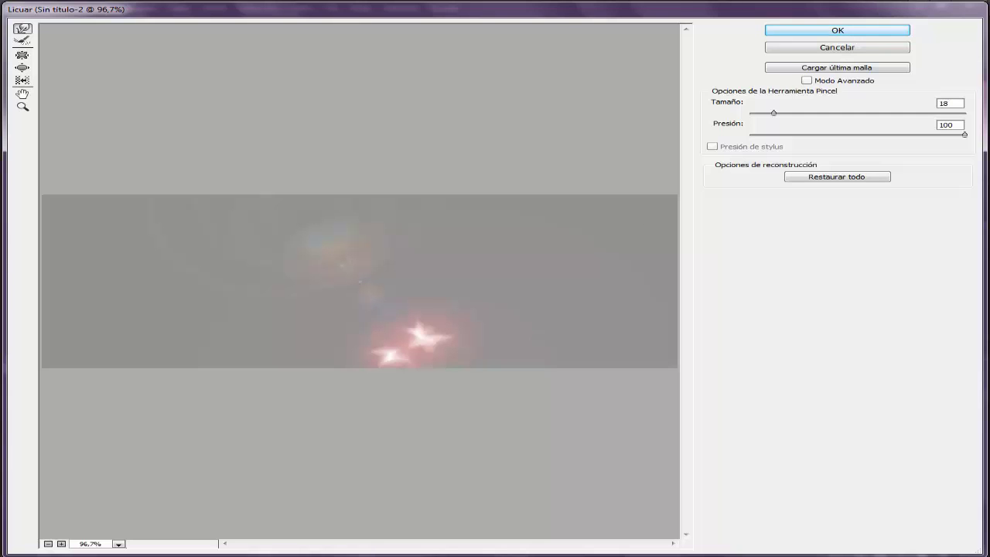
key(Return)
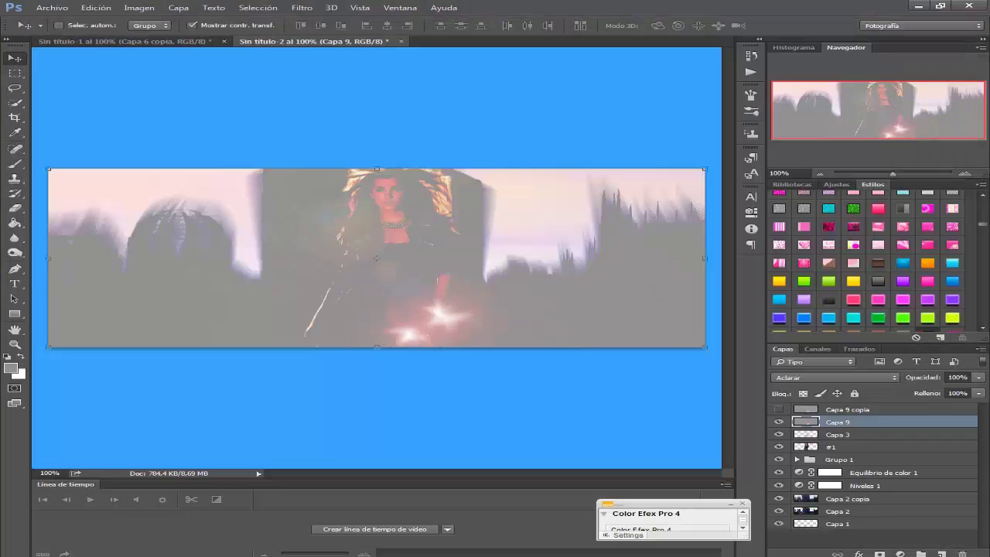
click(847, 409)
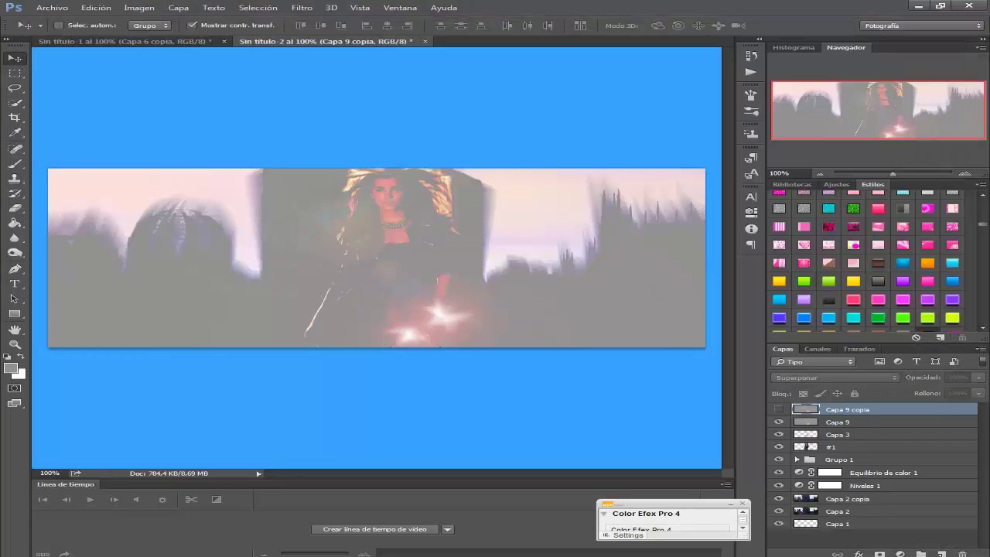
click(779, 409)
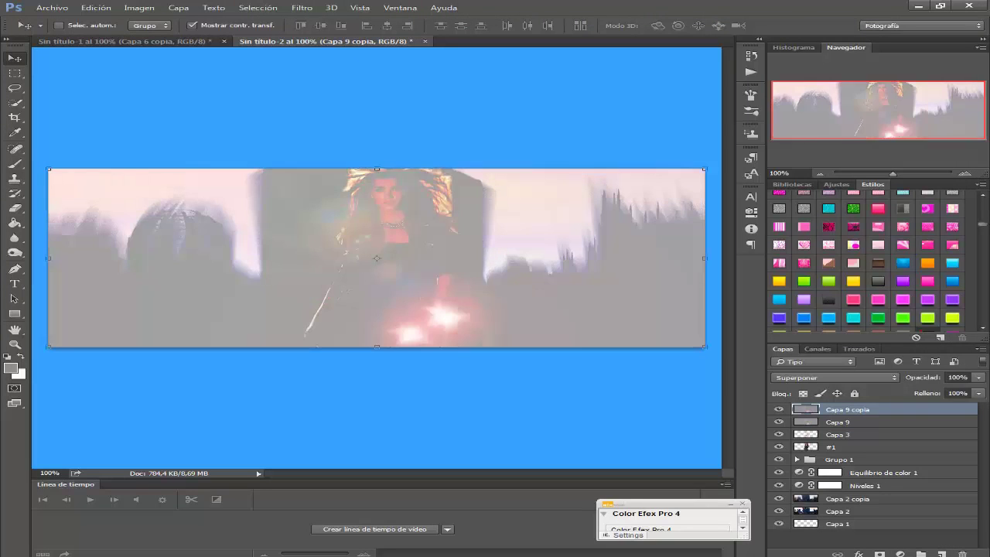
click(303, 7)
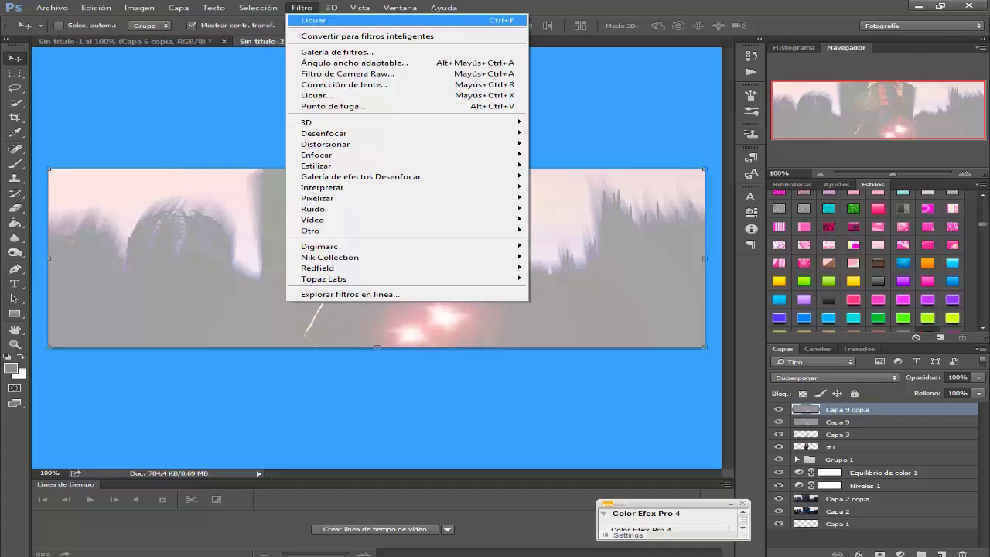
key(Escape)
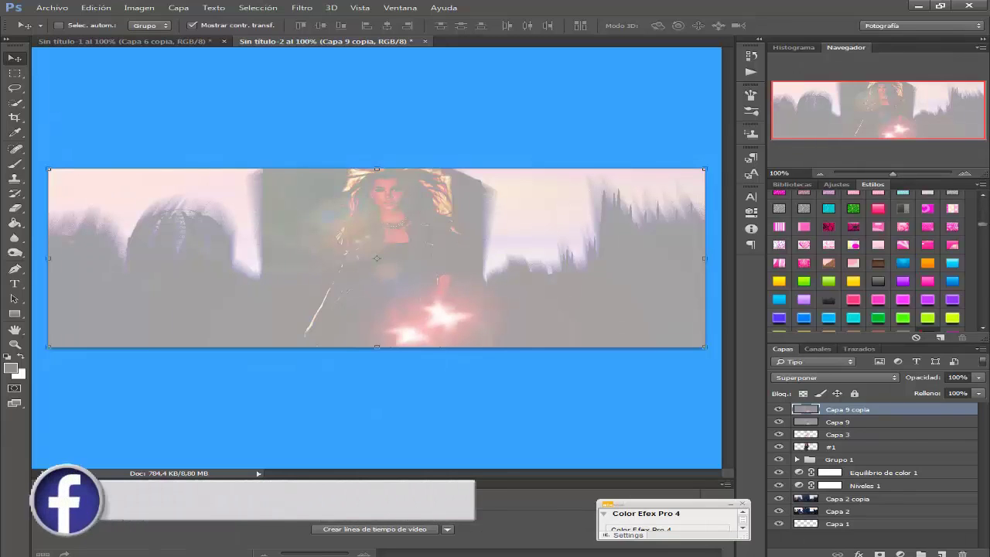
key(alt+bracketleft)
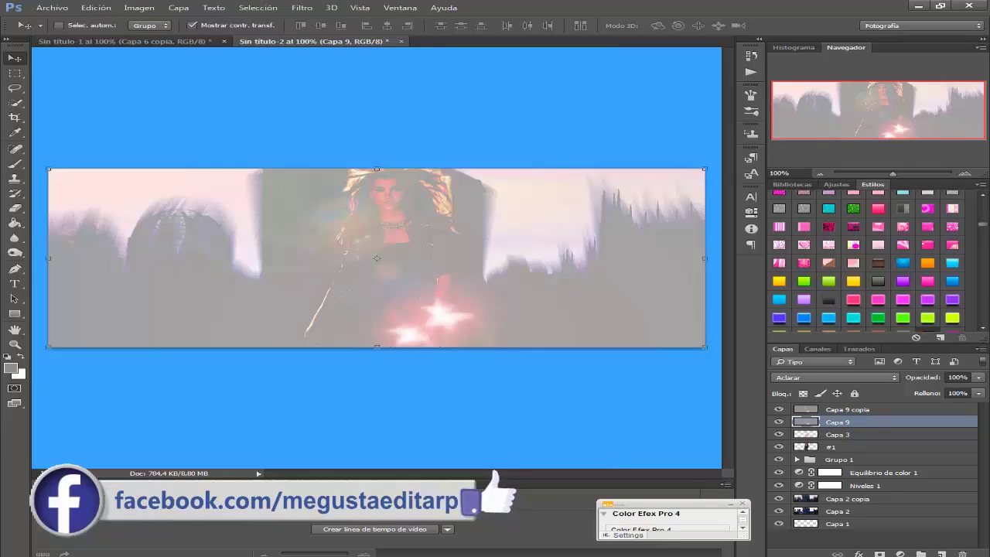
key(alt+bracketright)
click(779, 410)
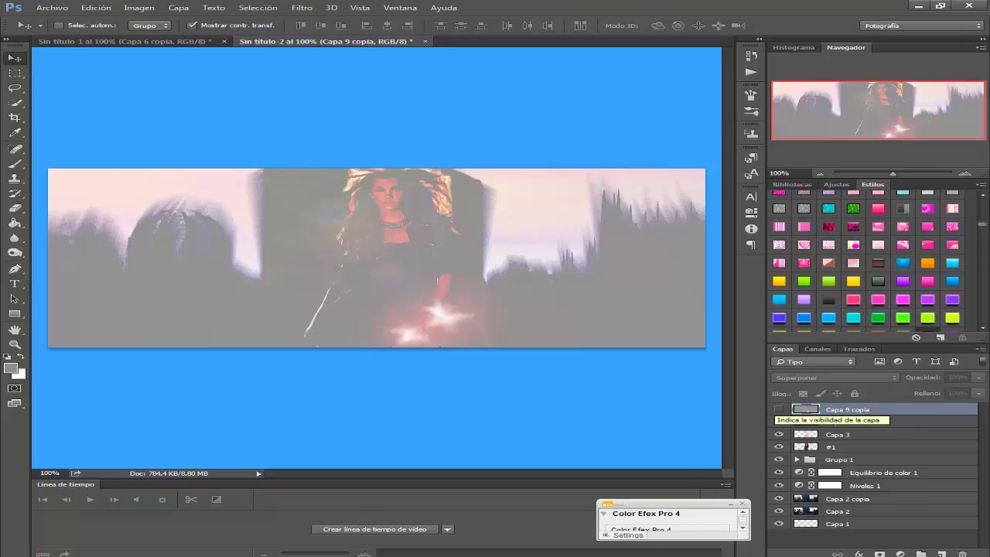
Step: Darken Capa 9's midtones in Levels to about 0,35 for more contrast
key(alt+bracketleft)
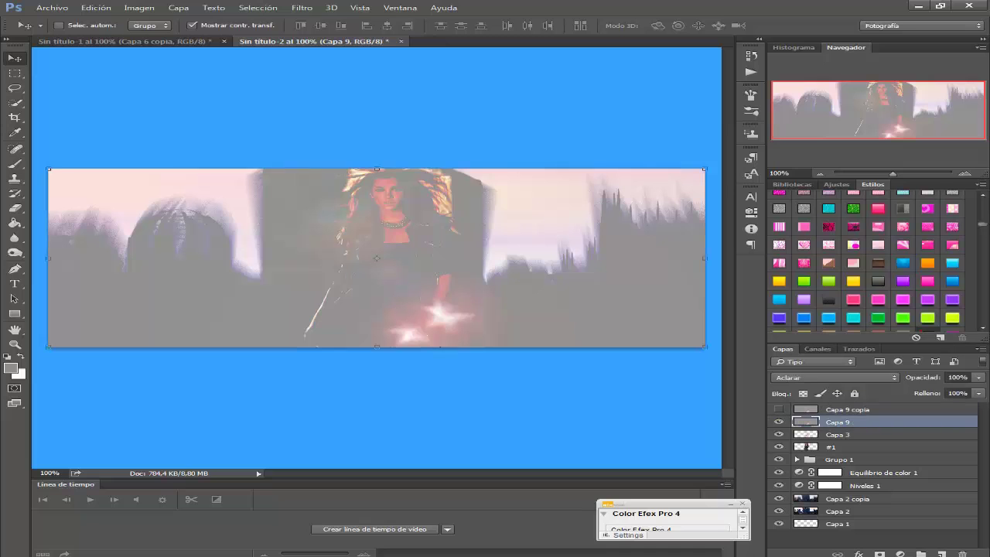
click(139, 7)
mouse_move(228, 37)
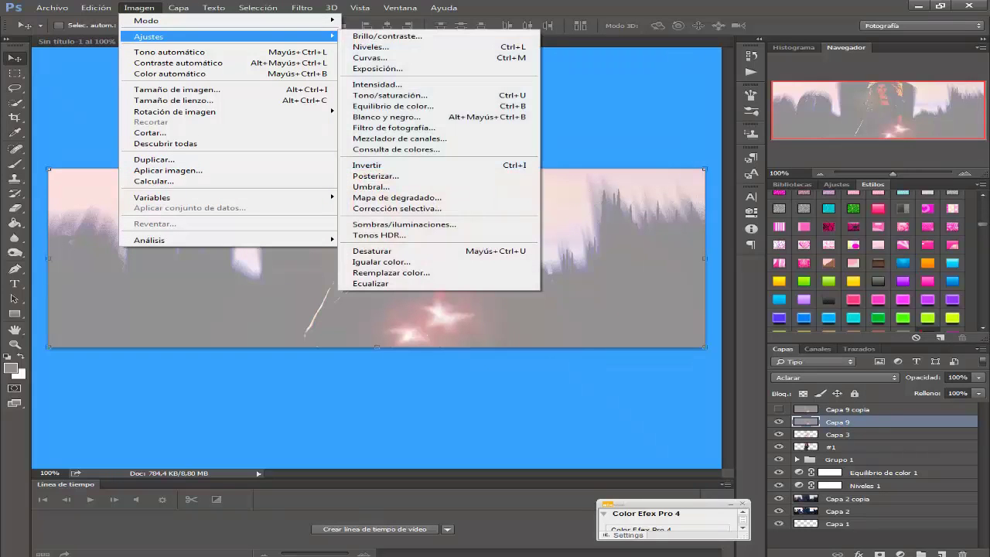
key(ctrl+l)
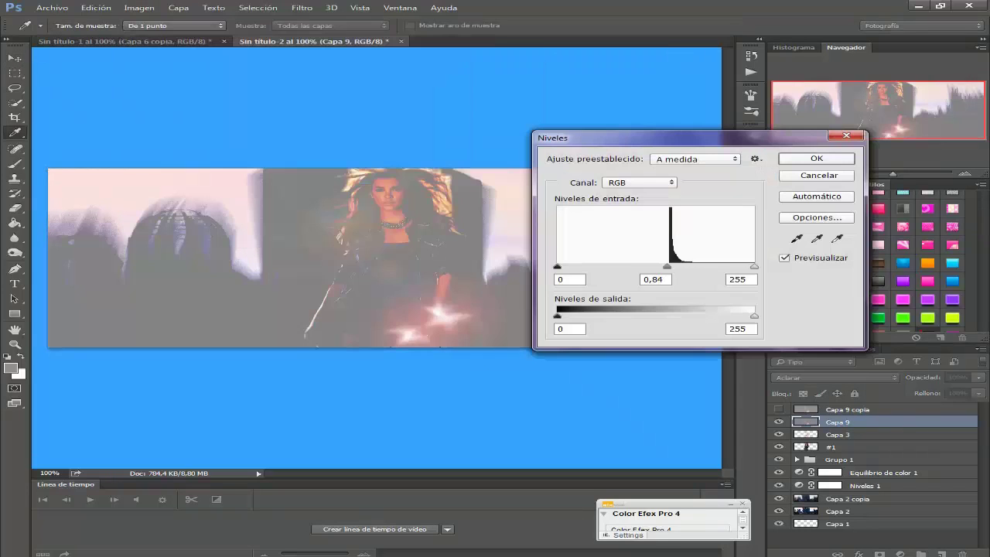
drag(680, 265, 660, 265)
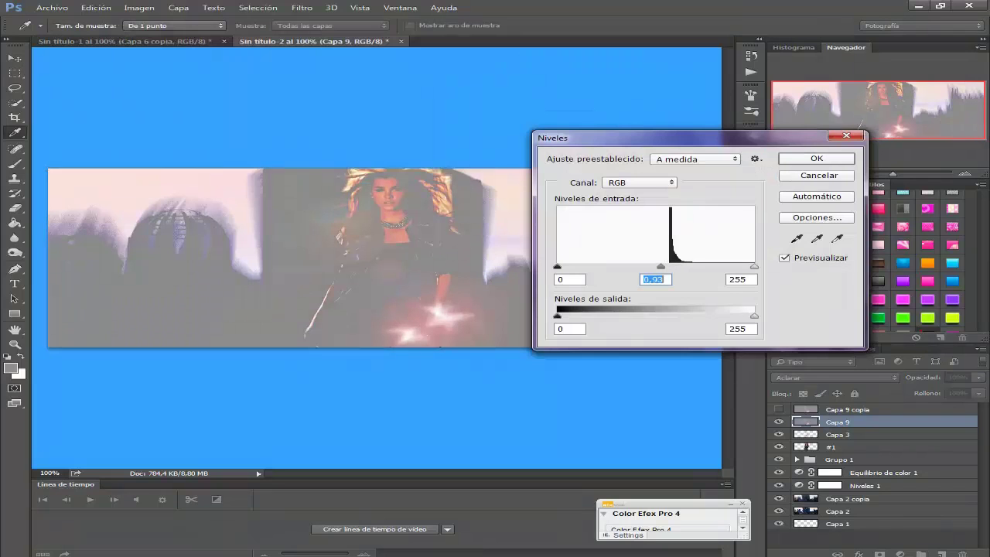
key(Down)
key(Down)
key(Down)
key(Down)
key(Down)
key(Down)
key(Down)
key(Down)
key(Down)
key(Down)
key(Down)
key(Down)
key(Down)
key(Down)
key(Down)
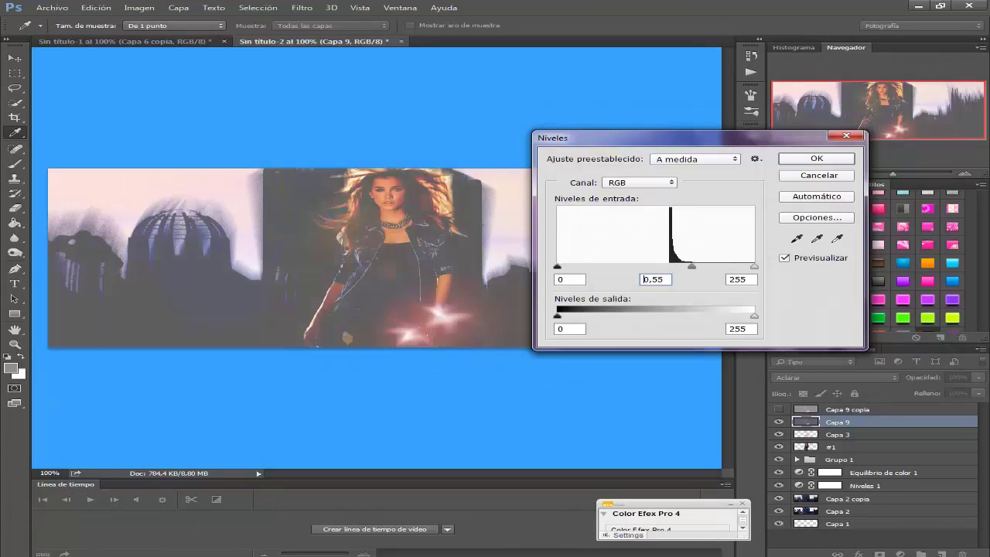
key(Down)
key(Down)
key(Down)
key(Down)
key(Down)
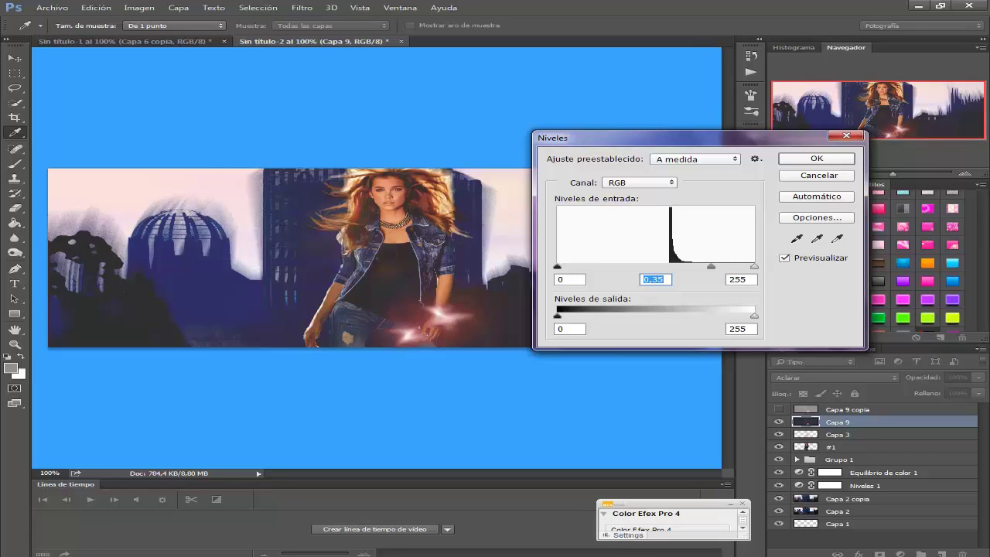
key(Return)
key(v)
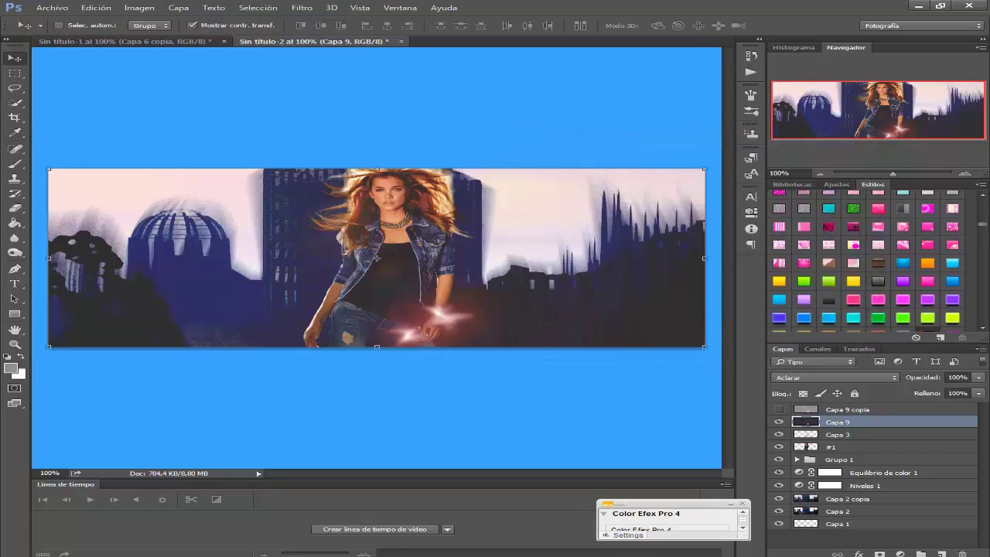
Step: Repeat the Levels darkening on Capa 9 copia and add a layer mask to Capa 9
key(shift+alt+o)
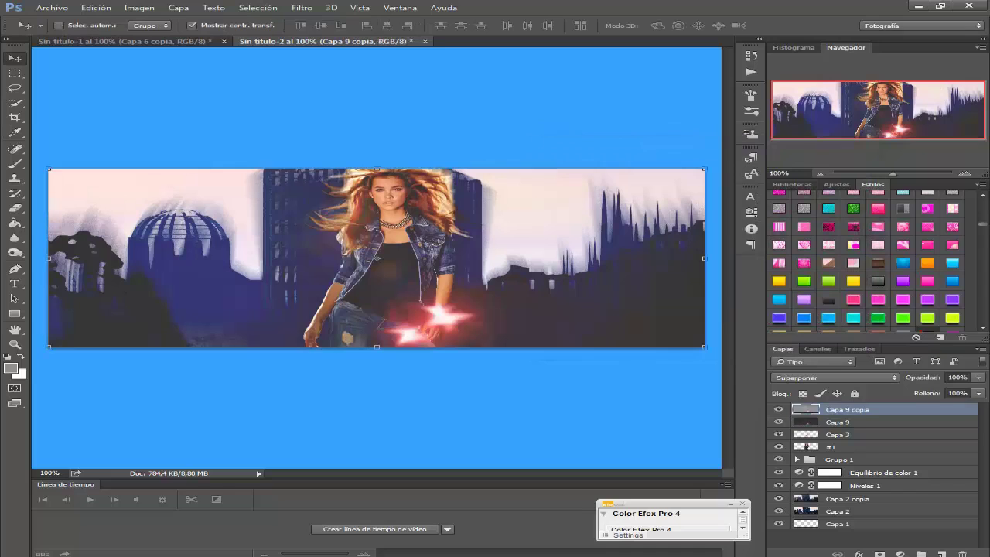
key(ctrl+alt+z)
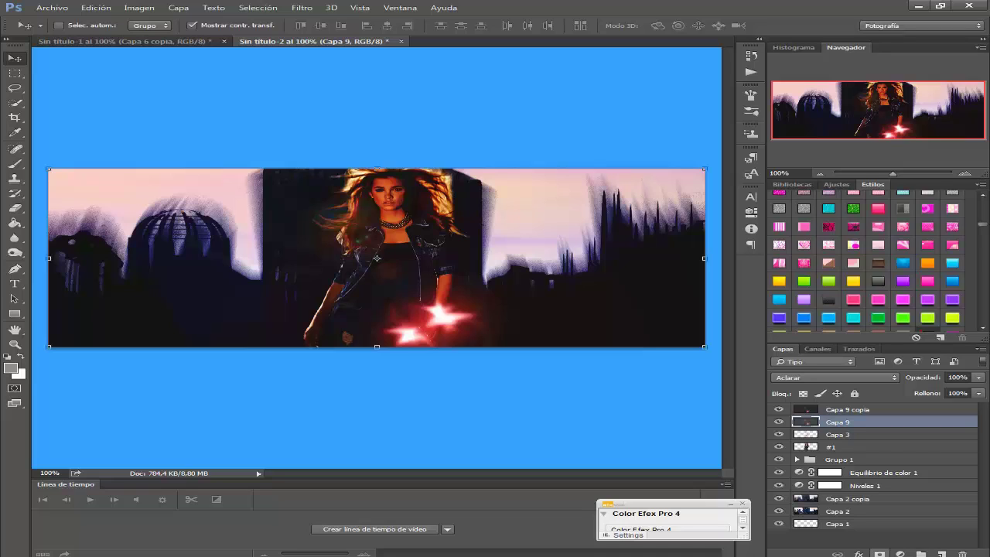
click(879, 553)
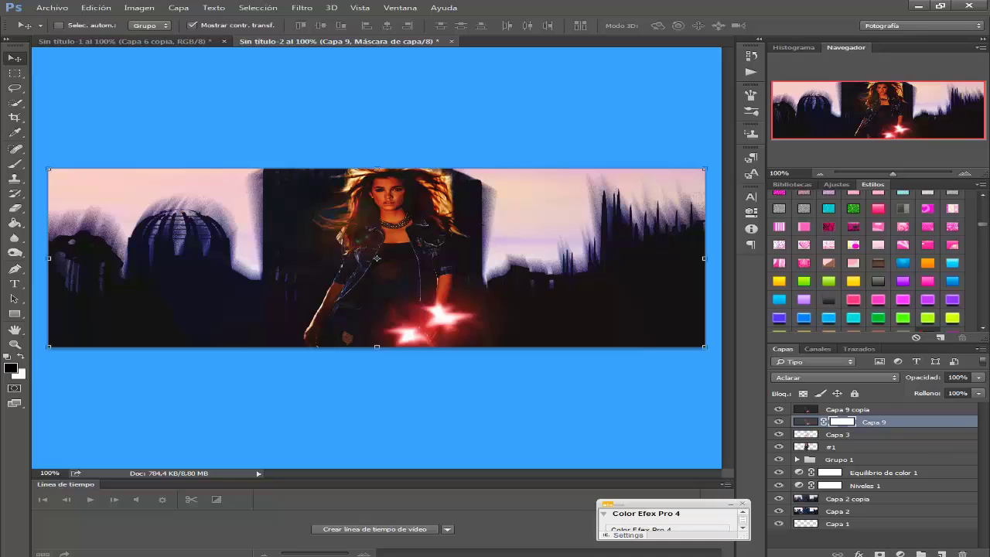
Step: Pick the Brush and toggle Capa 9 copia's visibility to compare the flare result
key(b)
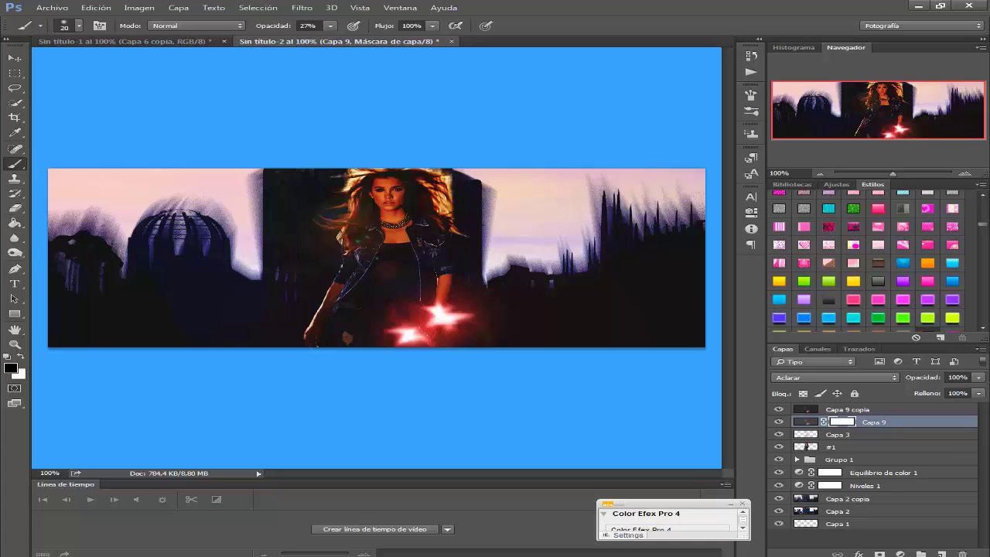
click(779, 409)
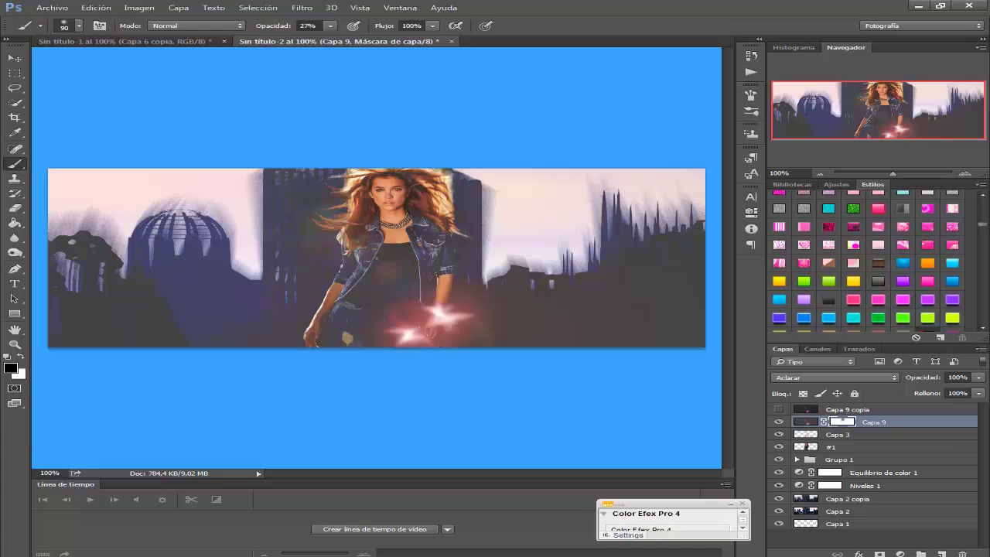
click(779, 410)
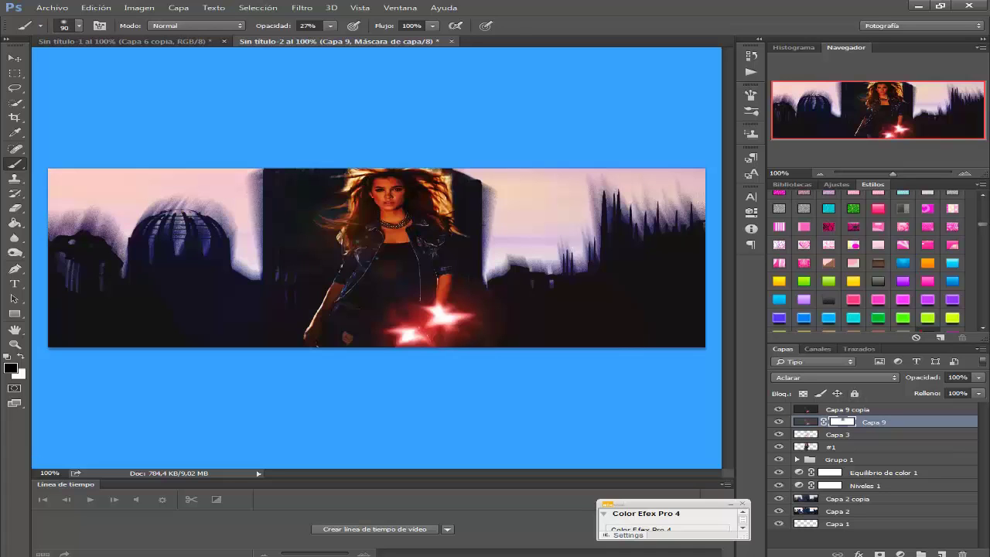
click(779, 410)
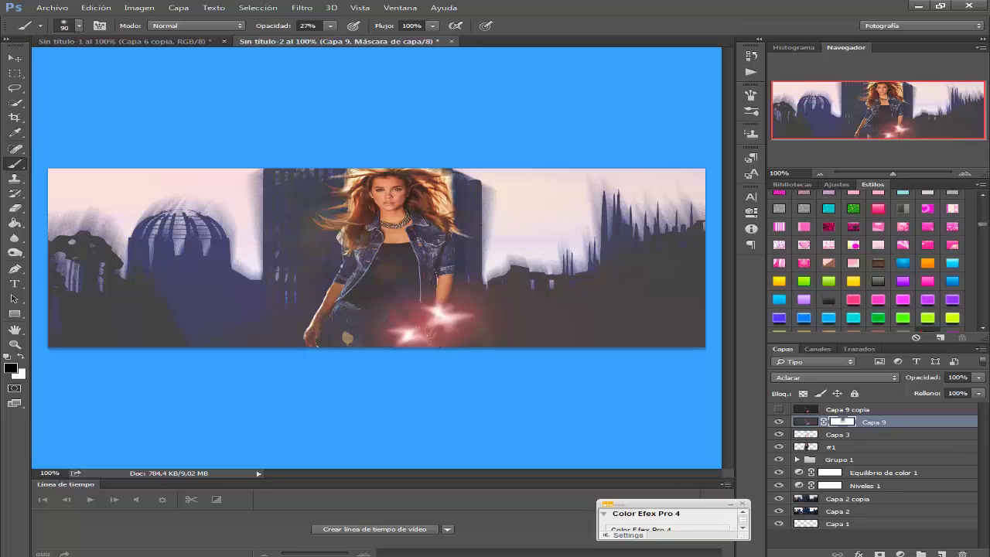
click(779, 409)
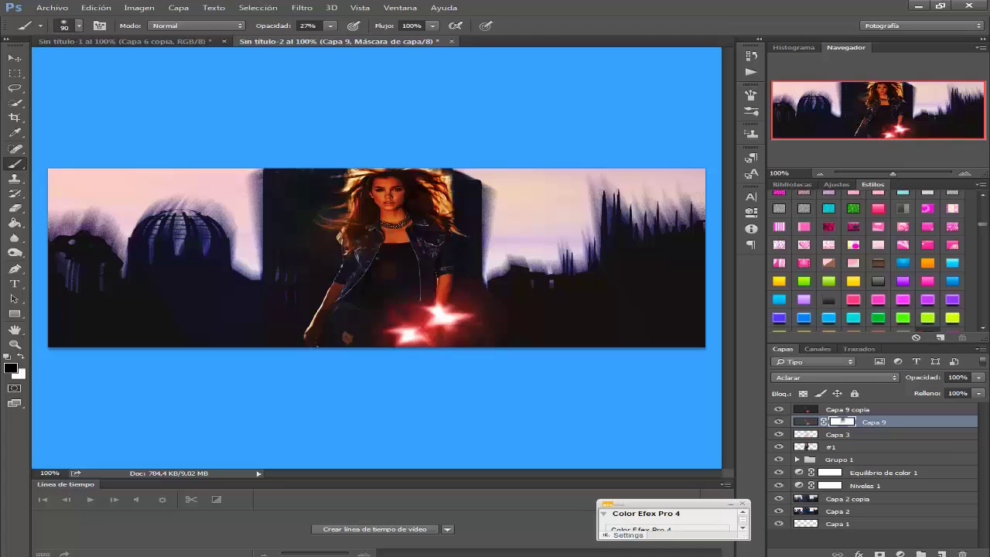
click(848, 410)
Step: Mask Capa 9 copia, painting around the woman's hair and shoulder with white and a smaller brush
click(880, 554)
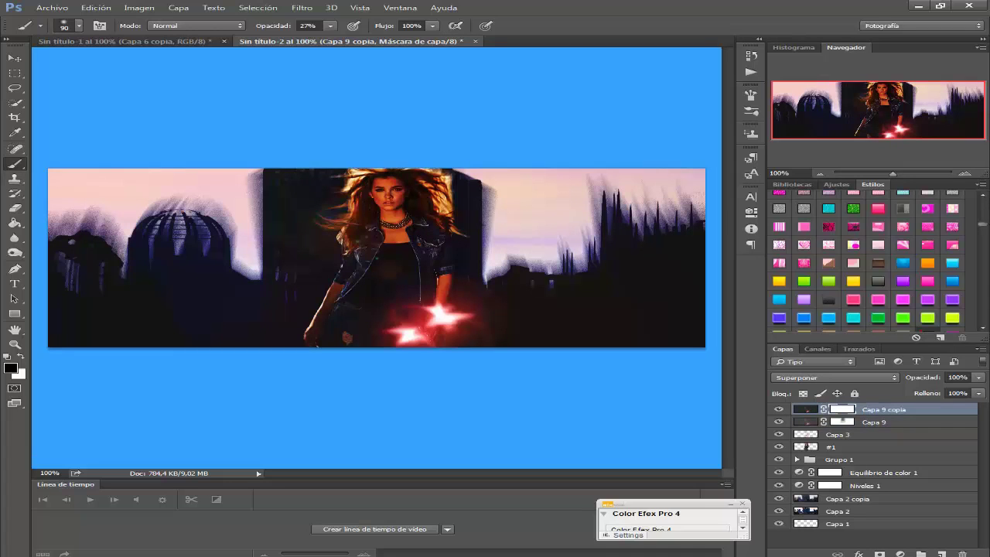
mouse_move(471, 205)
mouse_down()
mouse_move(357, 201)
mouse_move(364, 217)
mouse_up()
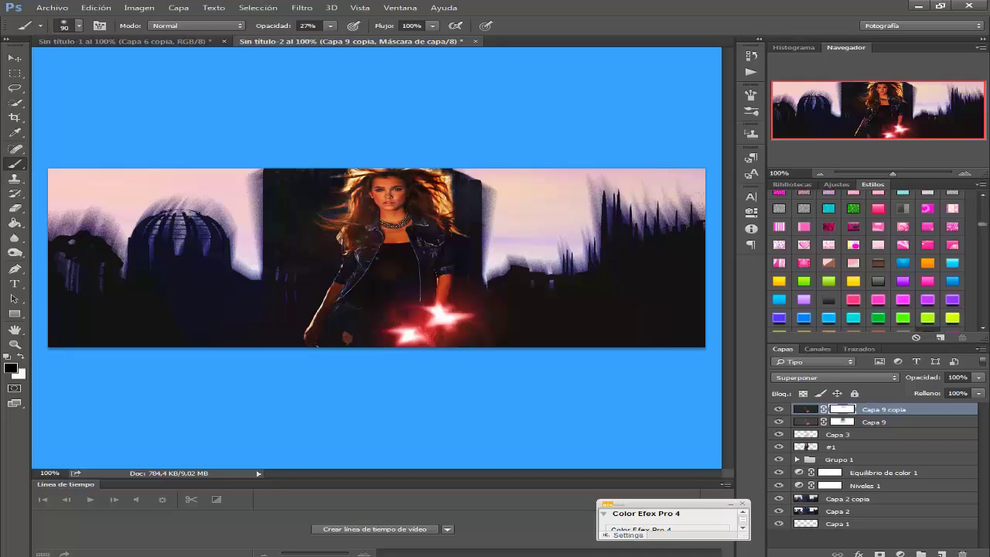
mouse_move(422, 193)
mouse_down()
mouse_move(453, 224)
mouse_move(376, 189)
mouse_move(379, 178)
mouse_up()
mouse_move(488, 194)
mouse_down()
mouse_move(414, 175)
mouse_move(439, 222)
mouse_move(355, 248)
mouse_move(344, 240)
mouse_up()
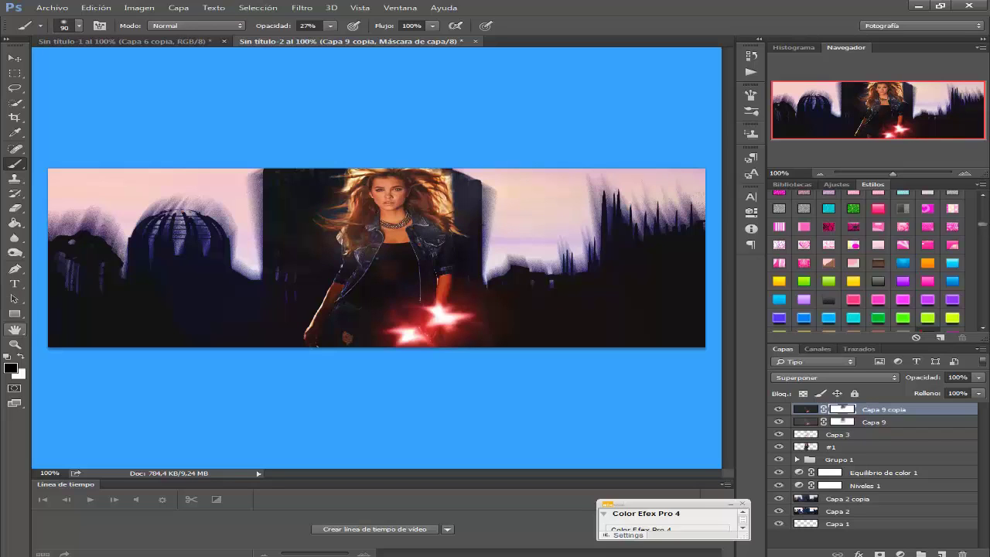
key(x)
drag(302, 195, 305, 198)
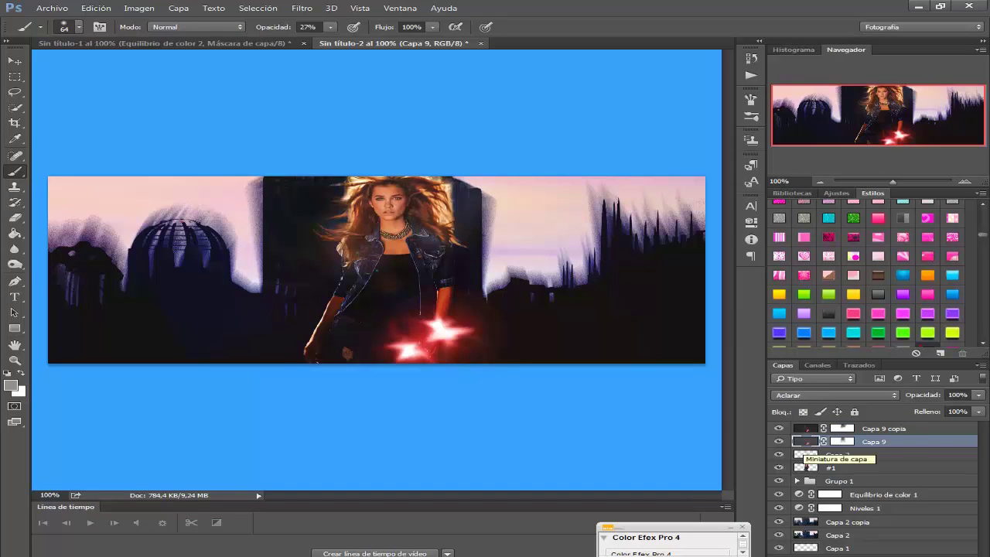
Step: Apply Onda to Capa 9: 5 generators, wavelength 1–337, amplitude 13–29, Sinusoidal
click(302, 8)
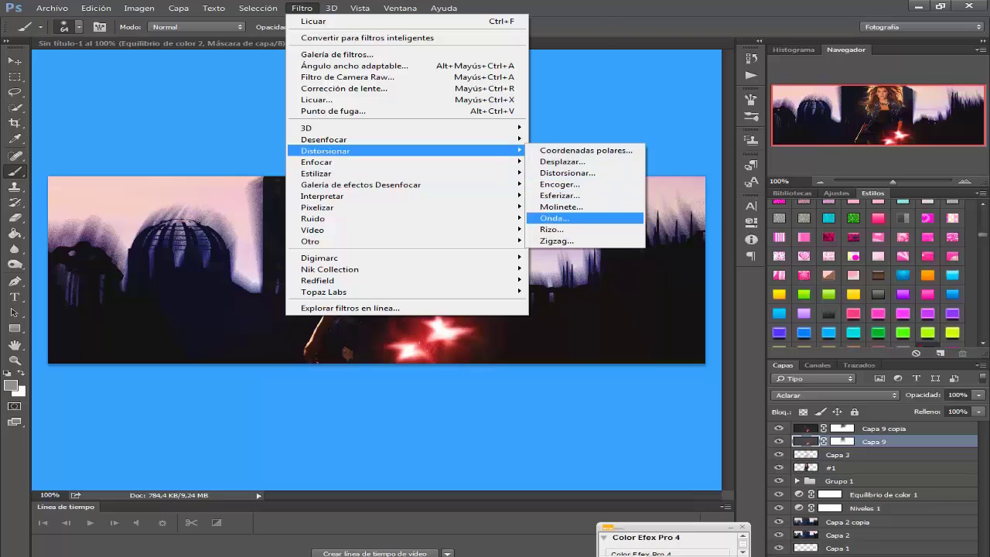
click(554, 218)
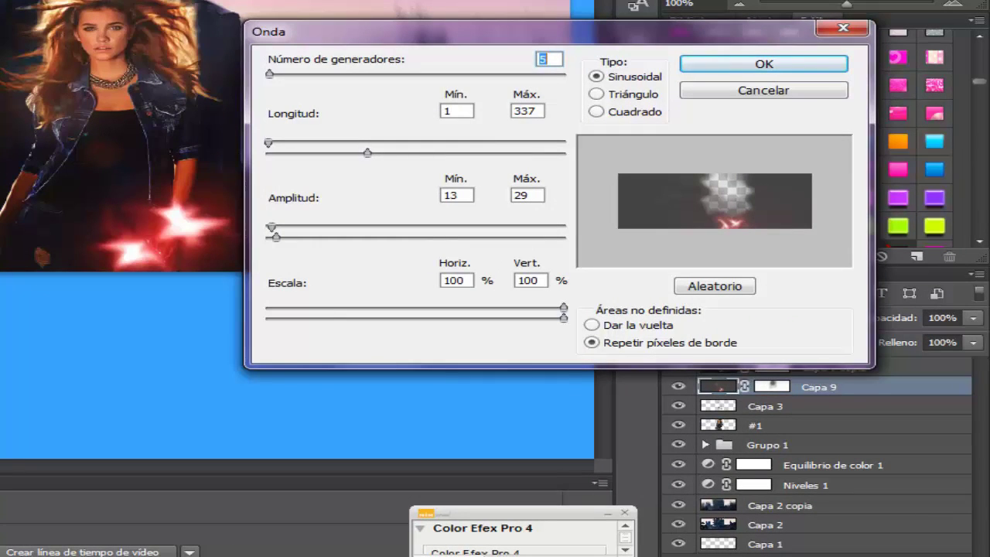
click(457, 195)
key(Tab)
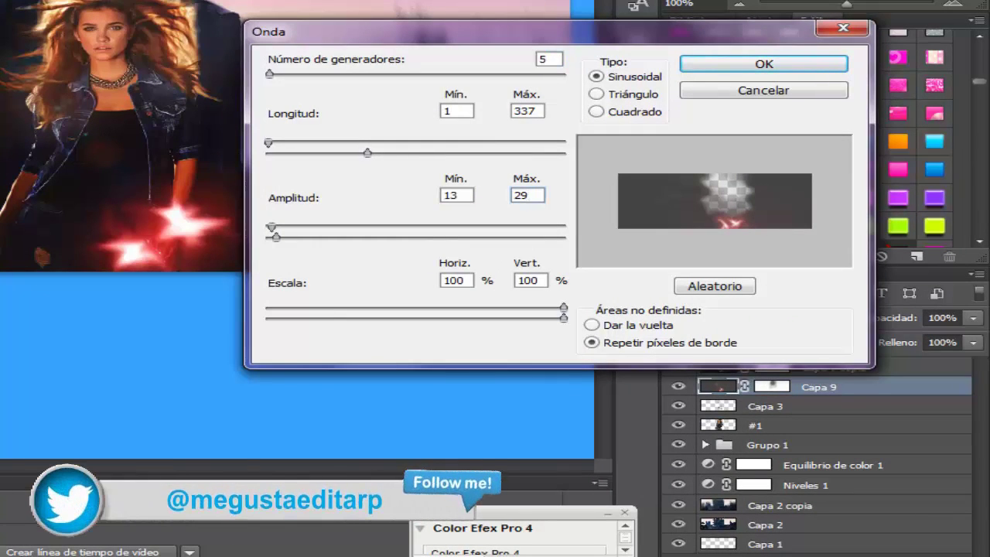
double_click(527, 195)
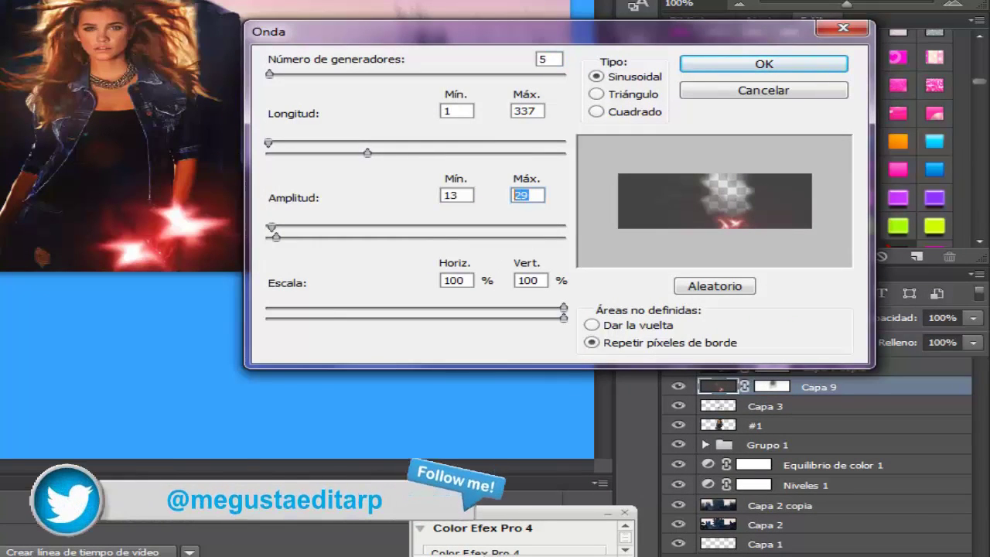
click(457, 111)
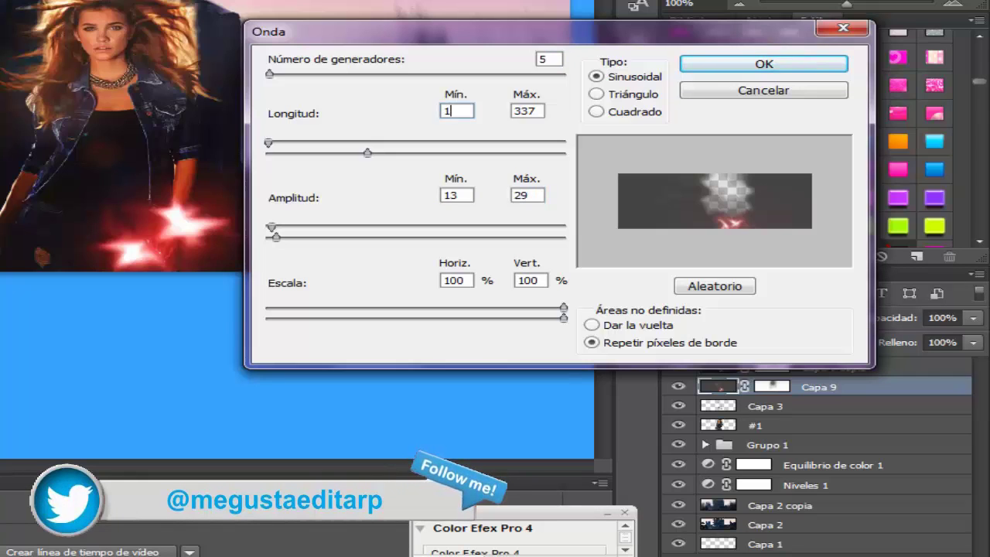
click(528, 111)
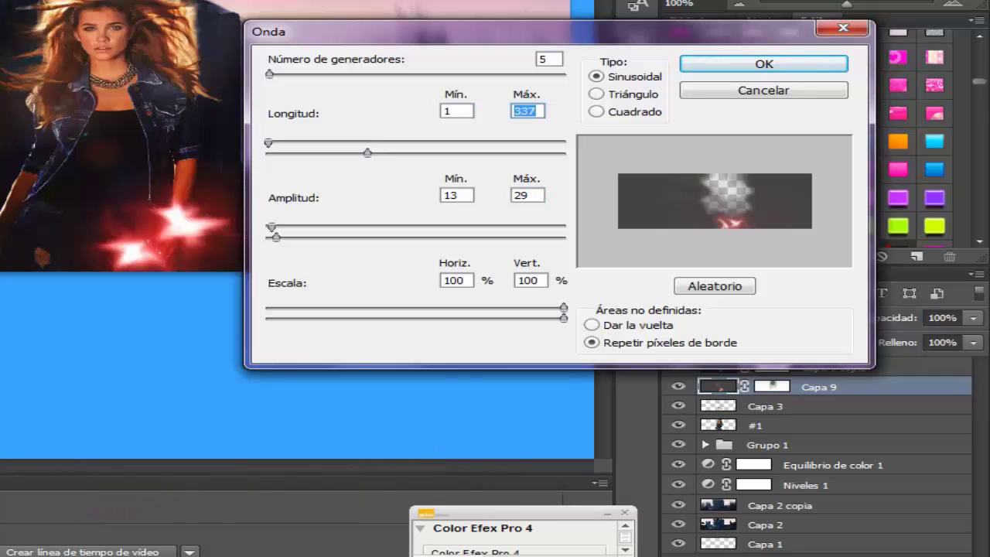
click(549, 59)
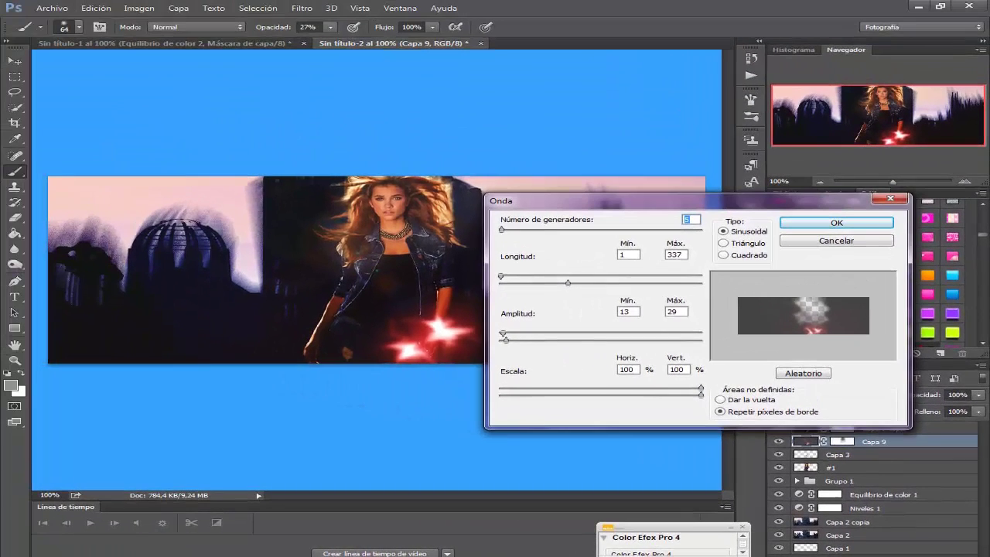
key(Return)
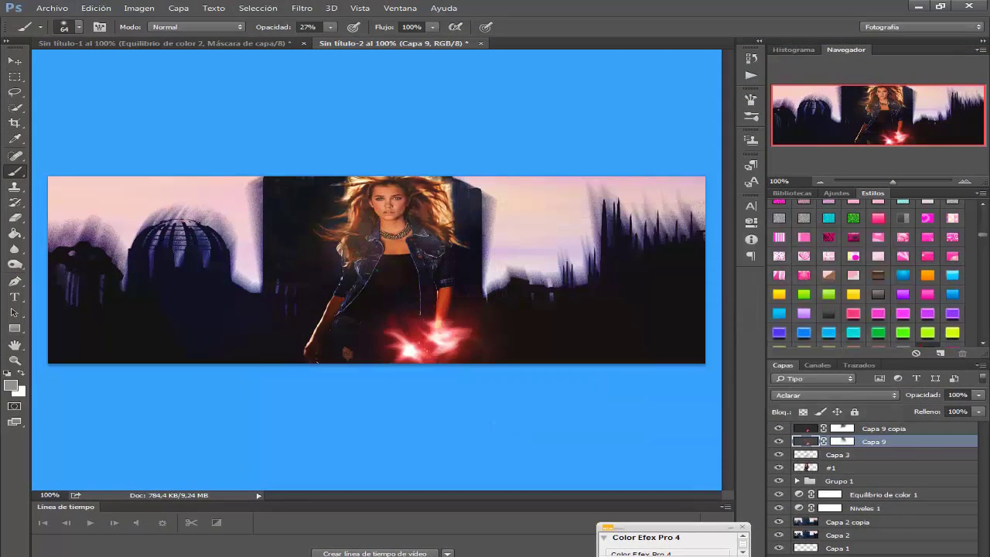
click(874, 428)
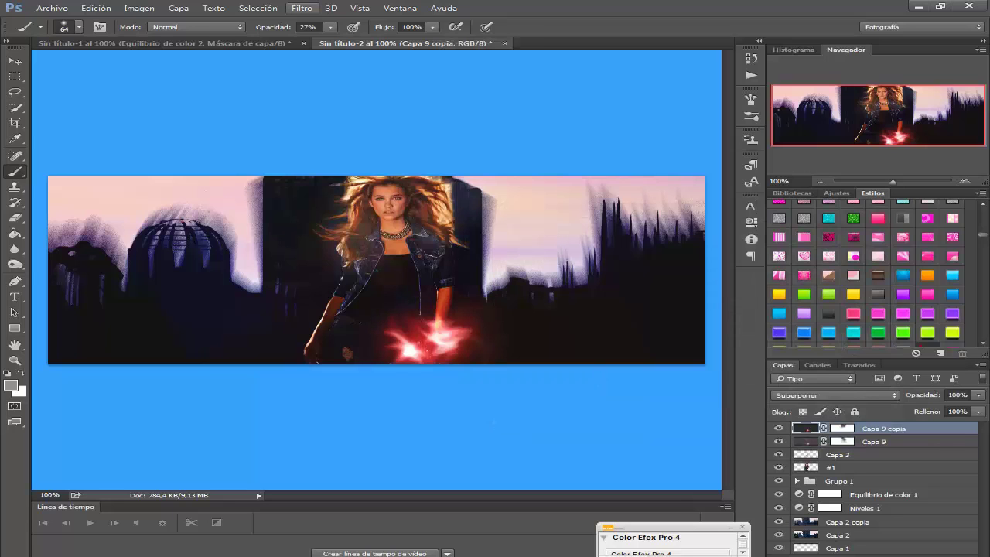
Step: Apply the wave filter to Capa 9 copia and bring up the fill/adjustment layer list
click(302, 8)
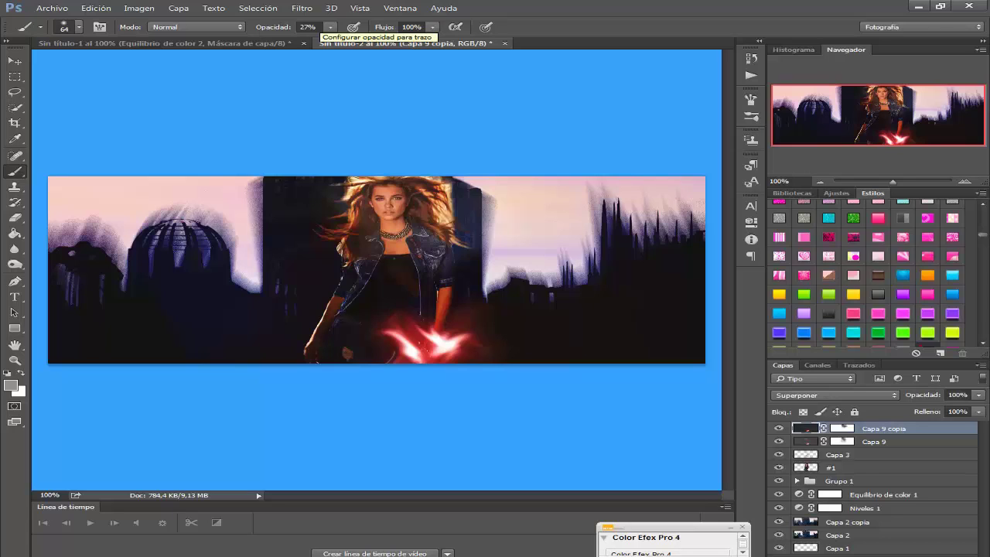
click(15, 60)
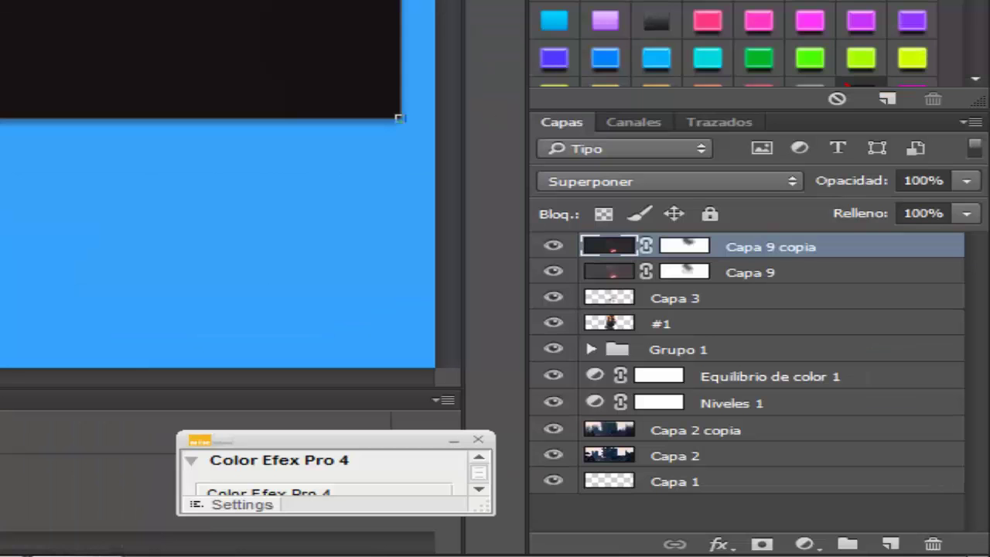
click(805, 544)
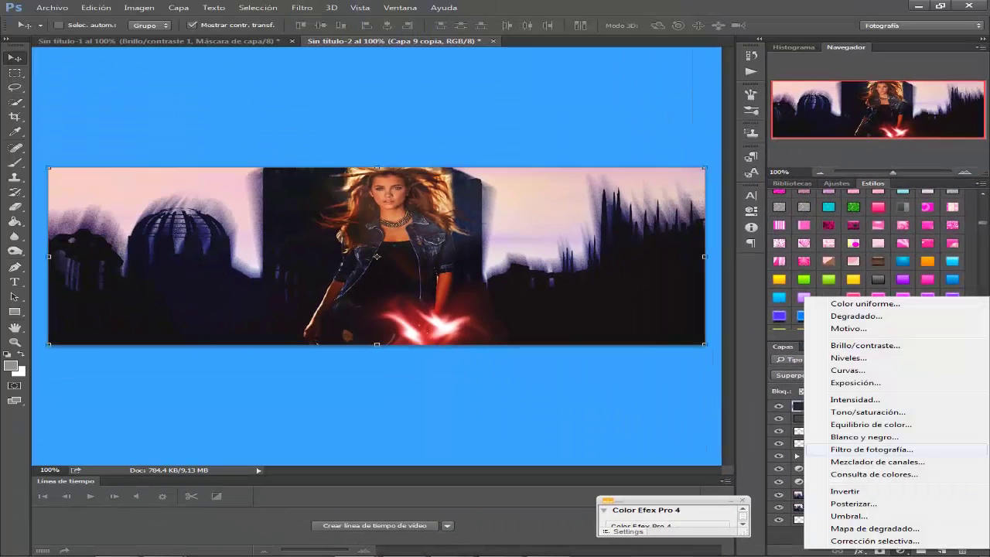
Step: Add a Color Balance adjustment layer with Cyan–Red set to -78
click(871, 424)
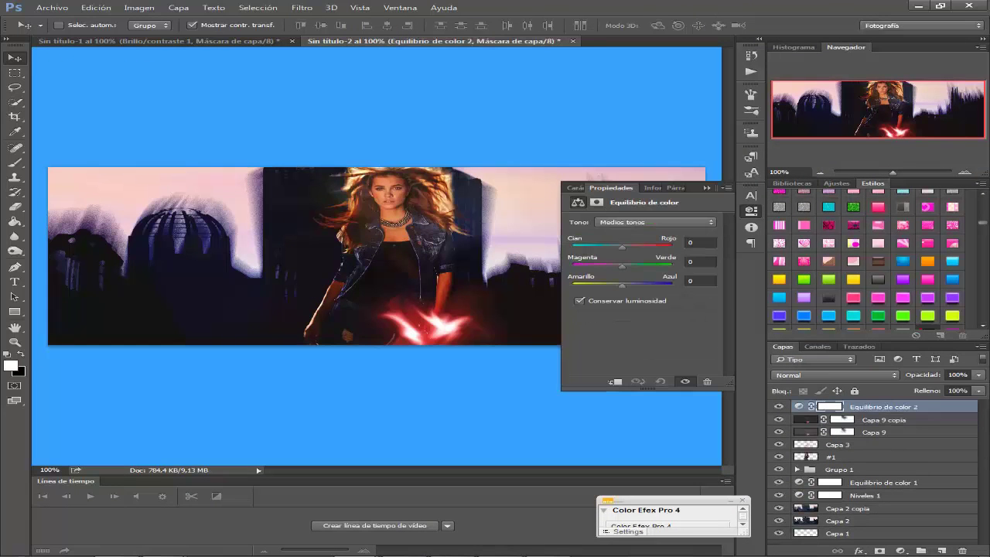
click(701, 242)
text(-78)
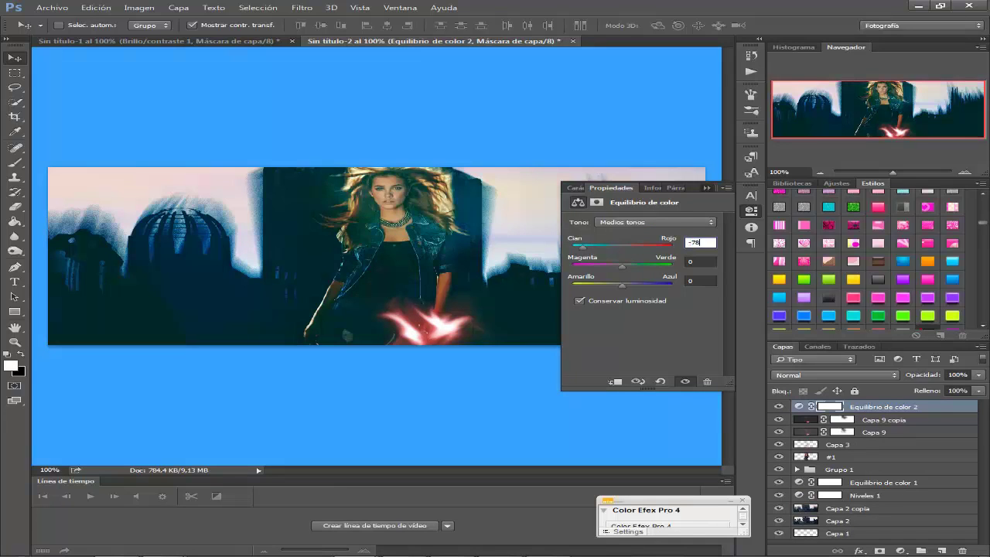
key(Return)
Step: Add a Levels adjustment layer with black input 13 and gamma 0,92
click(899, 550)
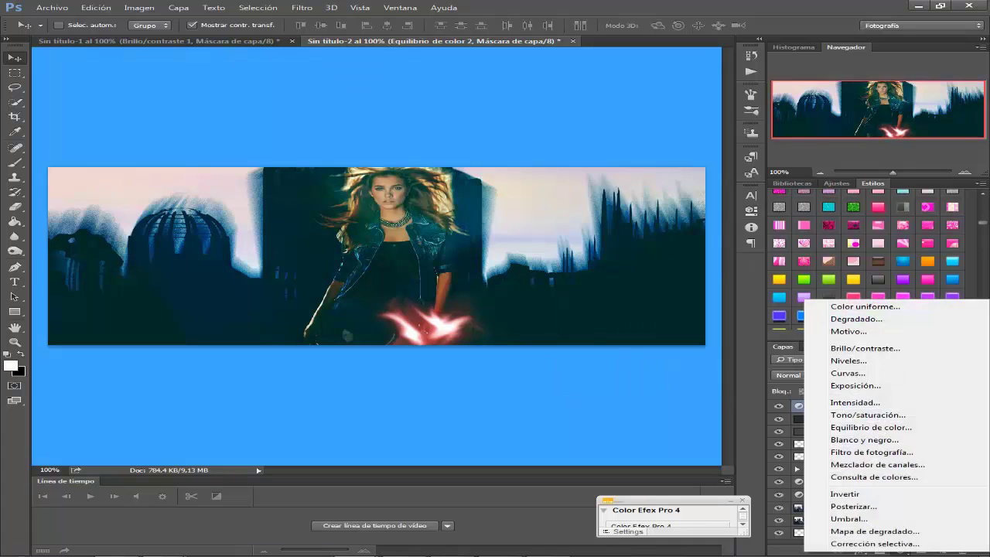
click(850, 370)
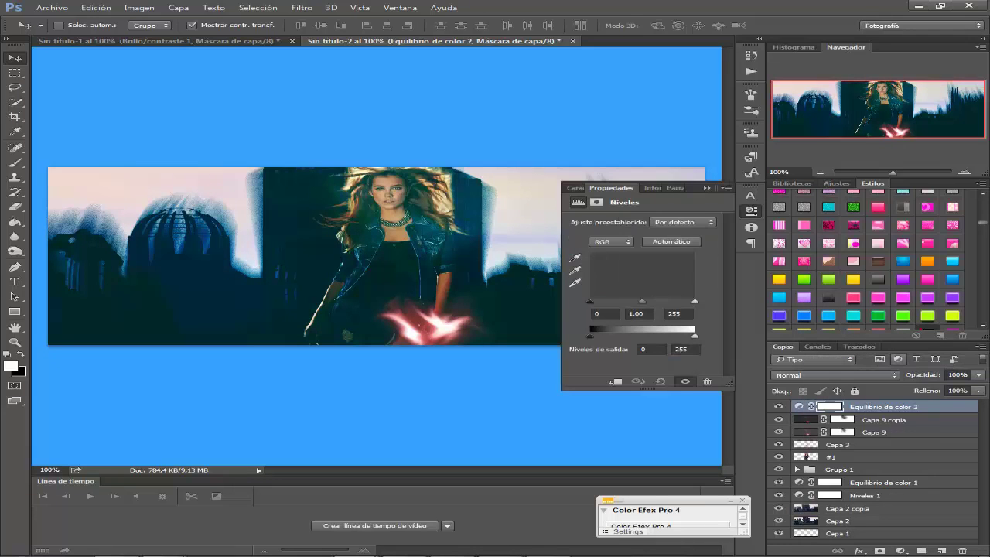
text(1)
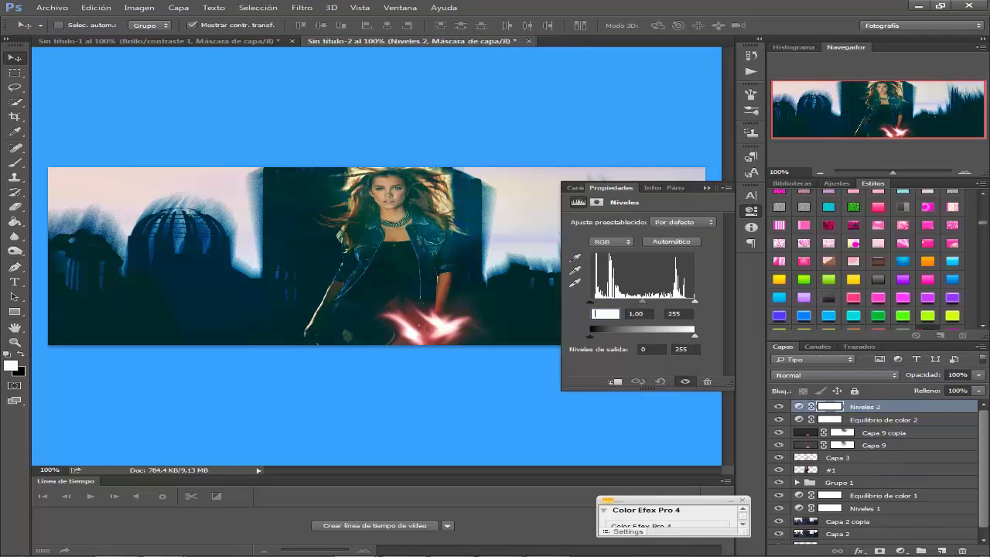
text(3)
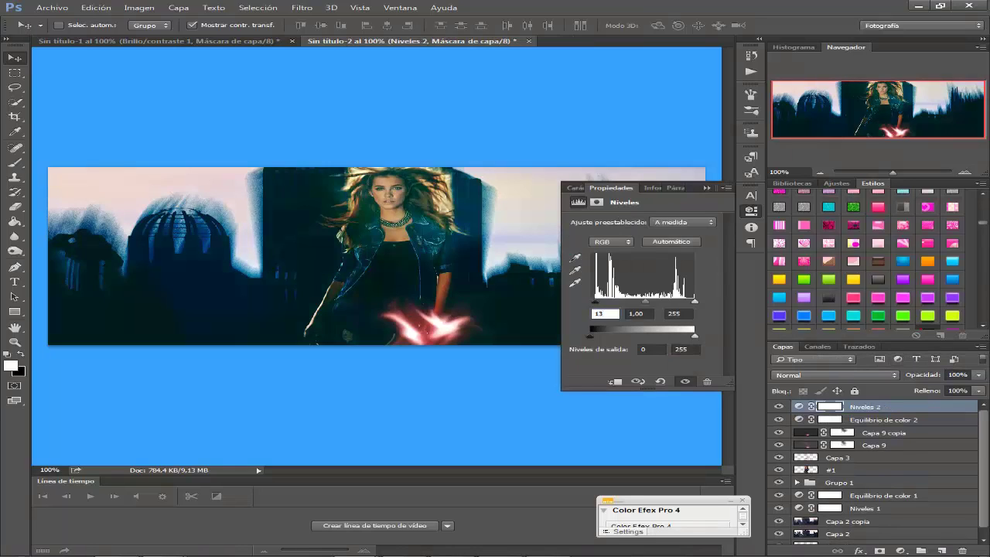
click(629, 313)
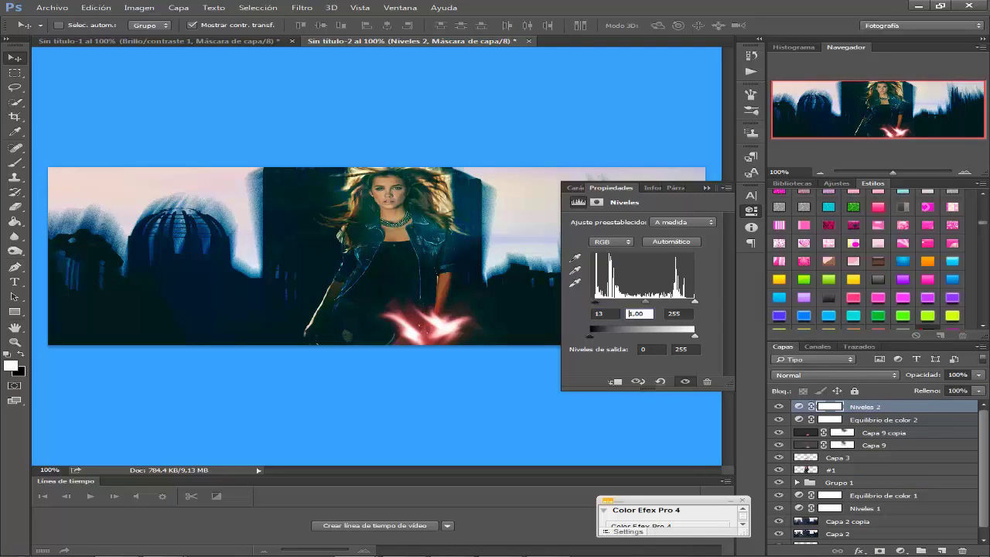
text(0,92)
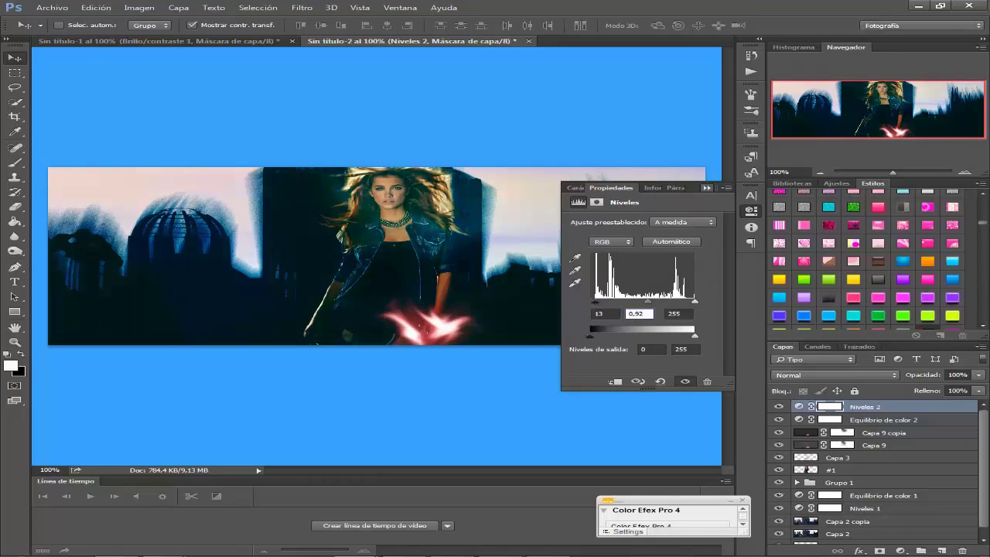
click(706, 187)
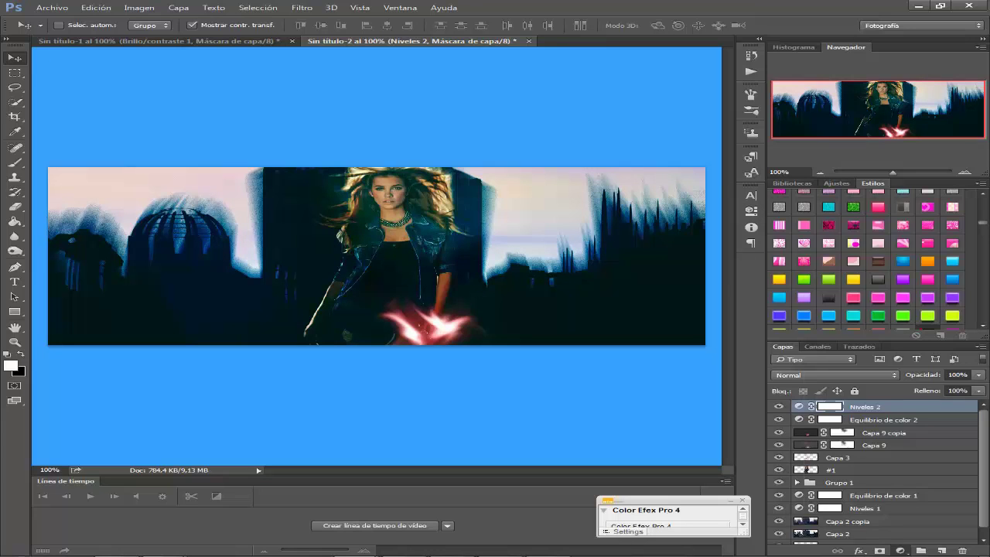
click(900, 551)
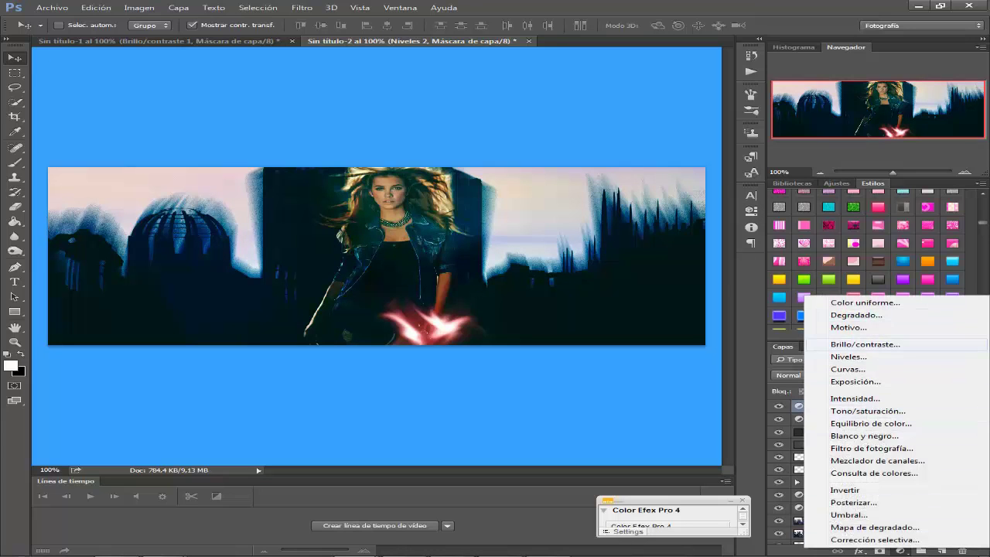
Step: Add a Brillo/contraste adjustment layer on top of the layer stack
click(865, 344)
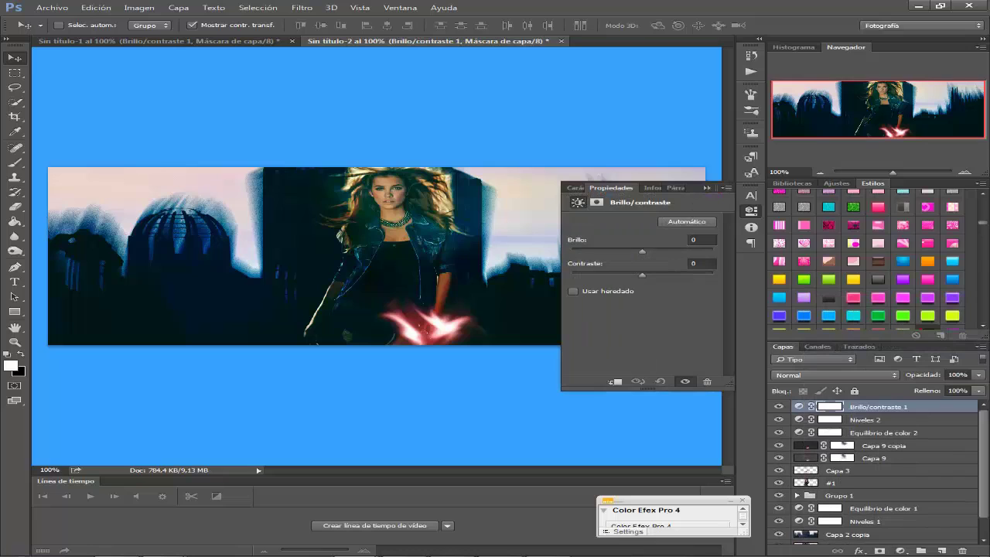
click(701, 263)
click(883, 446)
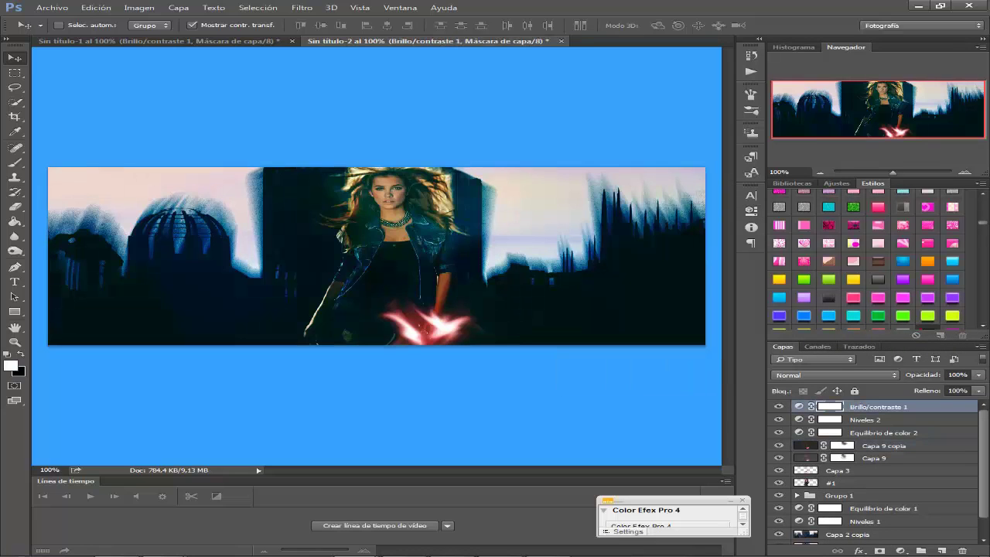